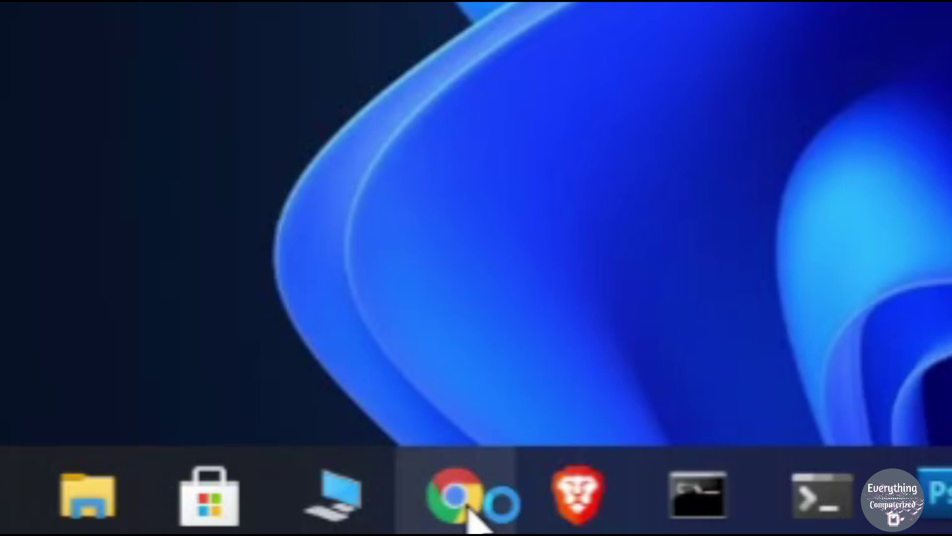
- Search Google for 'mysql' from the Chrome address bar
{"action": "left_click", "coordinate": [470, 511]}
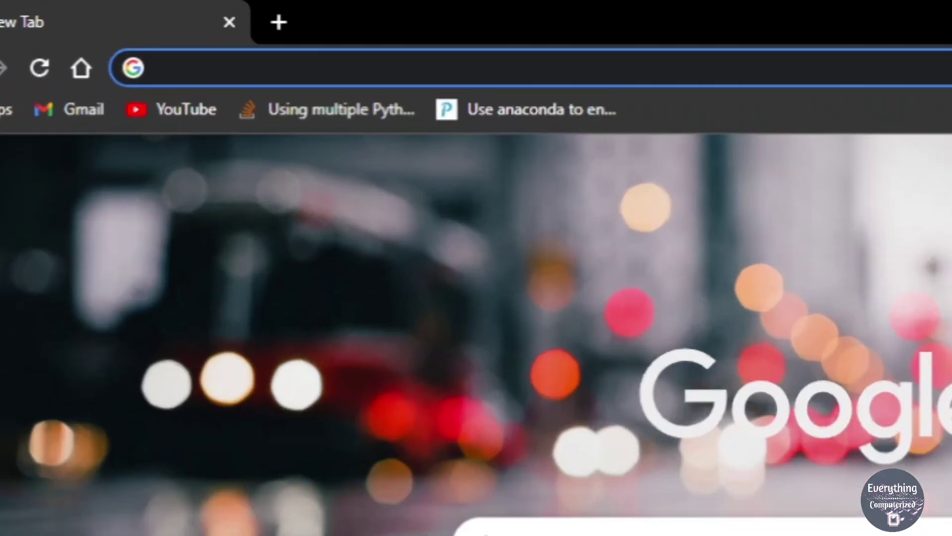
{"action": "type", "text": "m"}
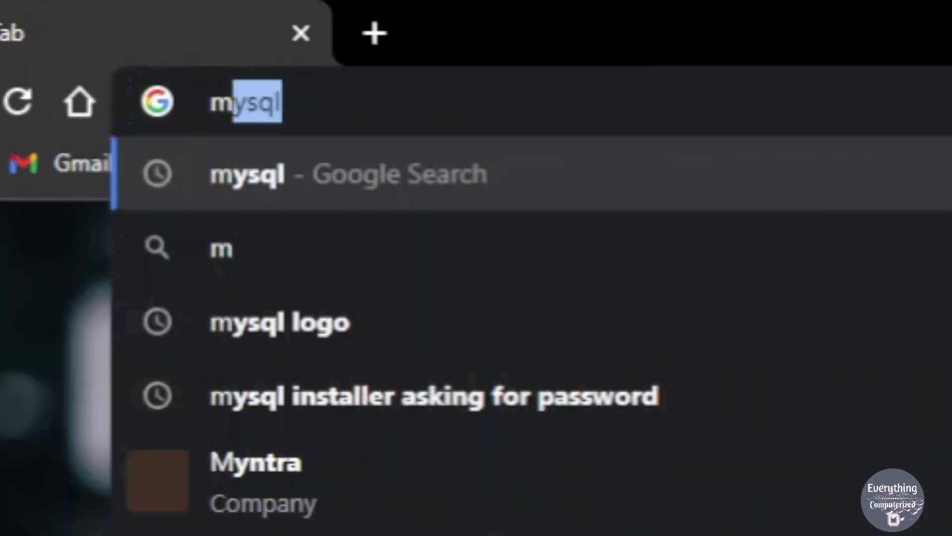
{"action": "type", "text": "ysql"}
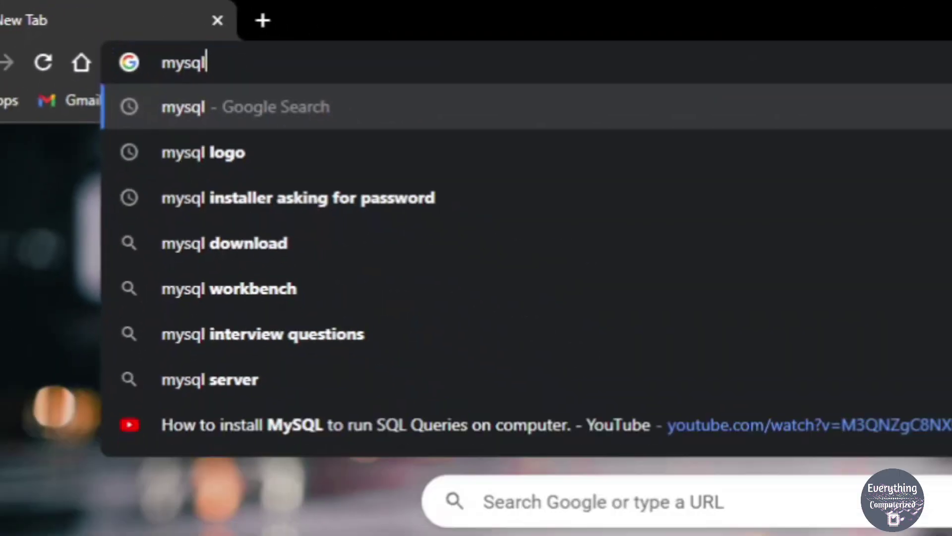
{"action": "key", "text": "Return"}
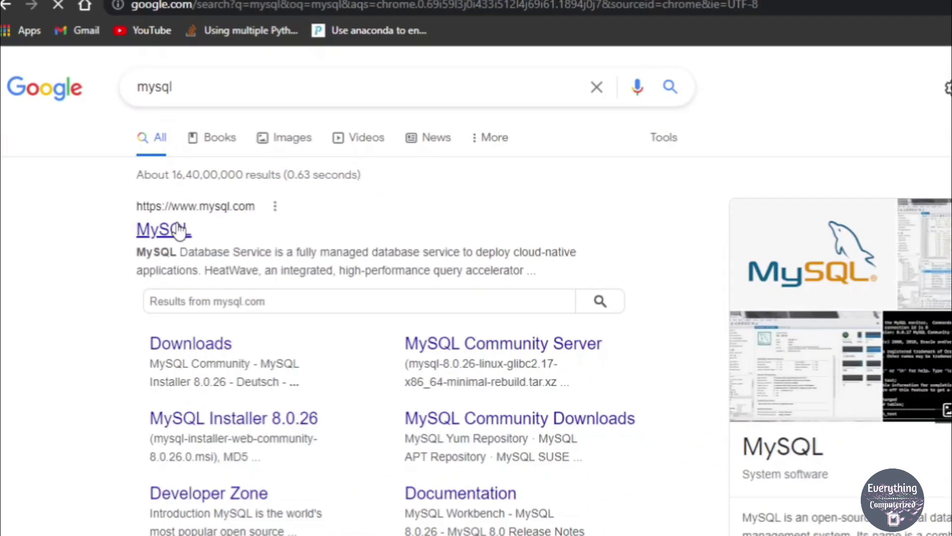
- Open mysql.com and go through Downloads to the MySQL Community (GPL) Downloads page
{"action": "left_click", "coordinate": [315, 257]}
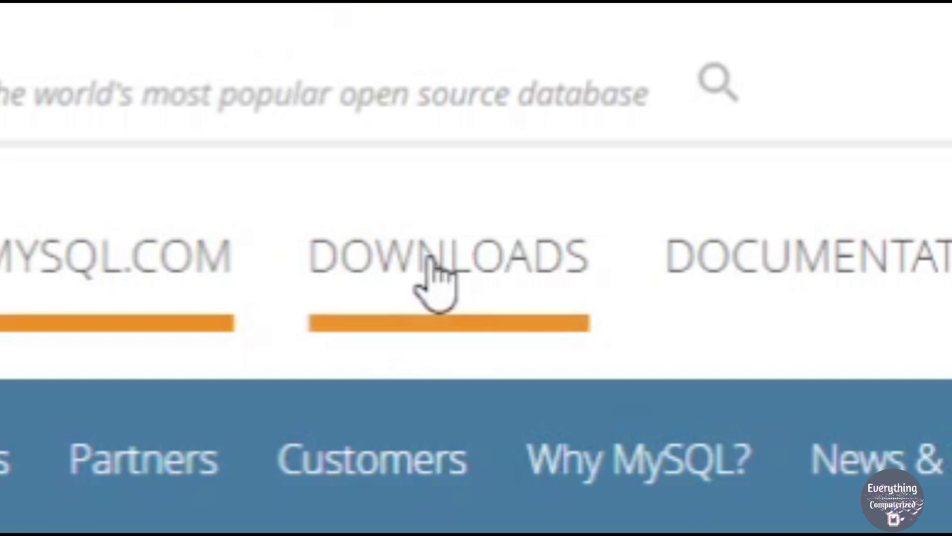
{"action": "left_click", "coordinate": [427, 279]}
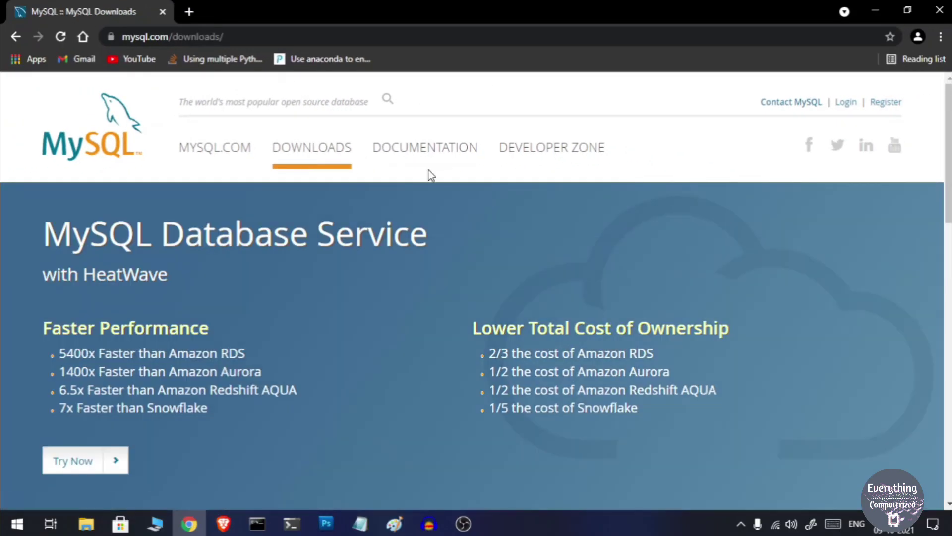
{"action": "scroll", "coordinate": [472, 255], "scroll_direction": "down", "scroll_amount": 10}
{"action": "scroll", "coordinate": [468, 262], "scroll_direction": "down", "scroll_amount": 3}
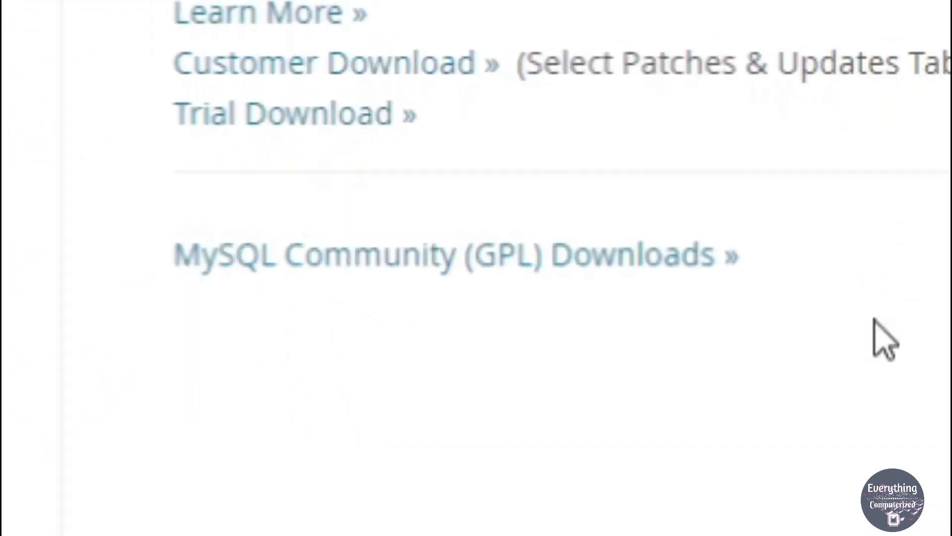
{"action": "left_click", "coordinate": [624, 267]}
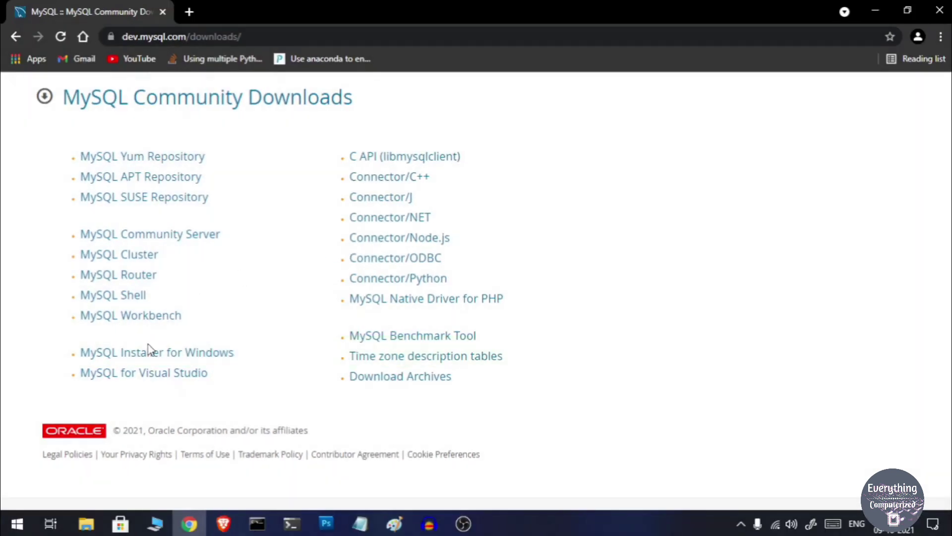
- Open MySQL Installer for Windows and choose the full 450.7M mysql-installer-community-8.0.26.0.msi download
{"action": "left_click", "coordinate": [167, 353]}
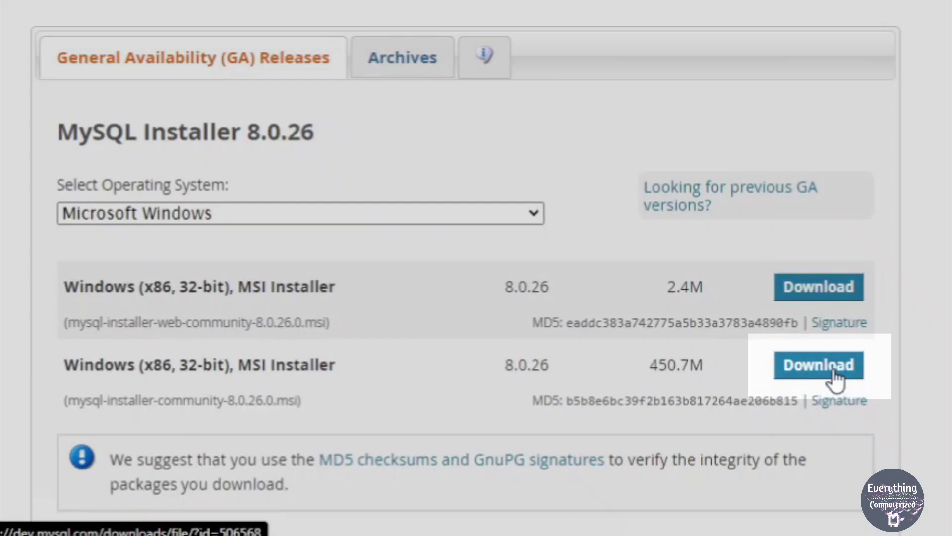
{"action": "left_click", "coordinate": [835, 373]}
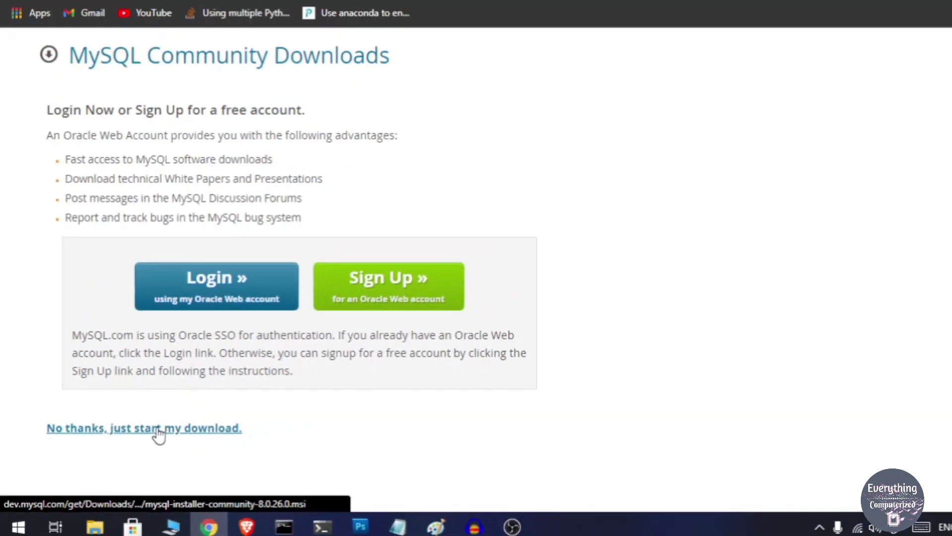
- Download the installer without logging in, then launch the downloaded .msi
{"action": "left_click", "coordinate": [159, 431]}
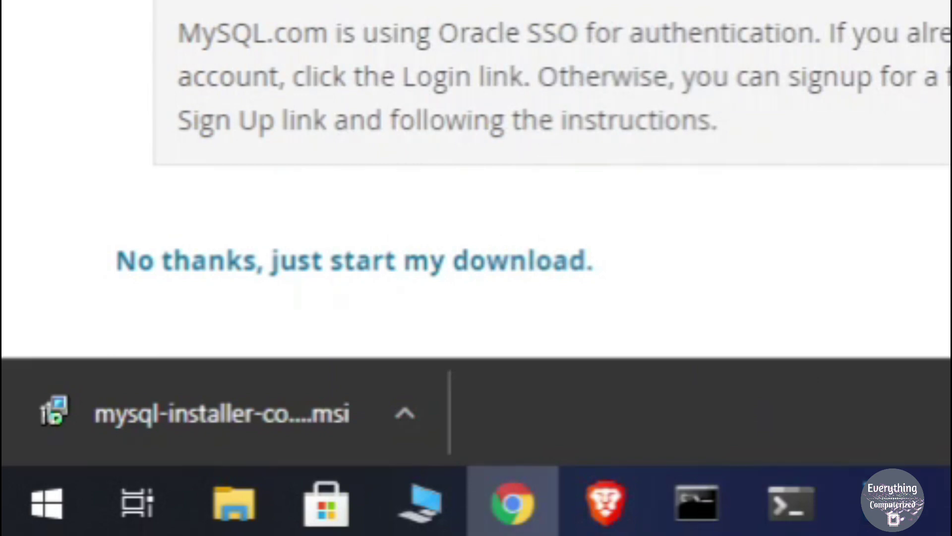
{"action": "left_click", "coordinate": [212, 416]}
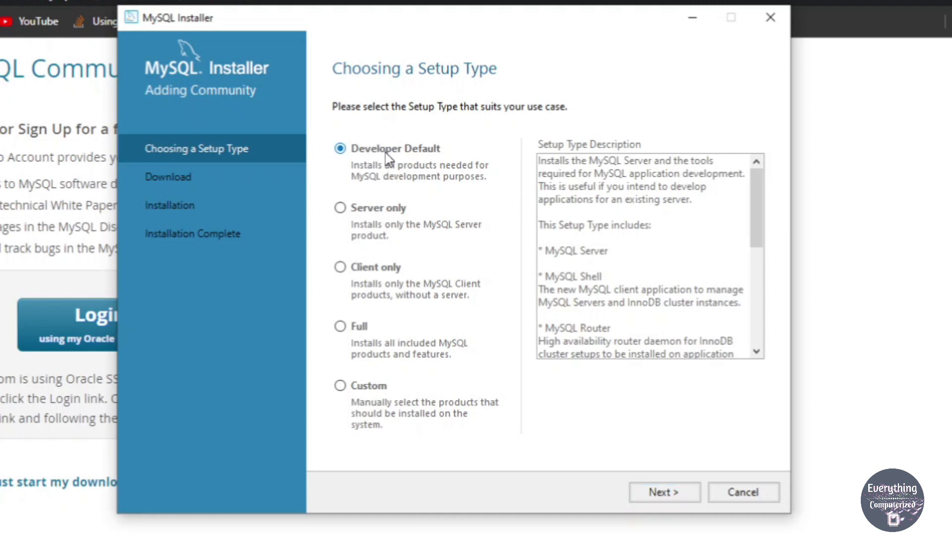
- Install all Developer Default products despite the unmet requirements, then continue to server configuration
{"action": "left_click", "coordinate": [668, 494]}
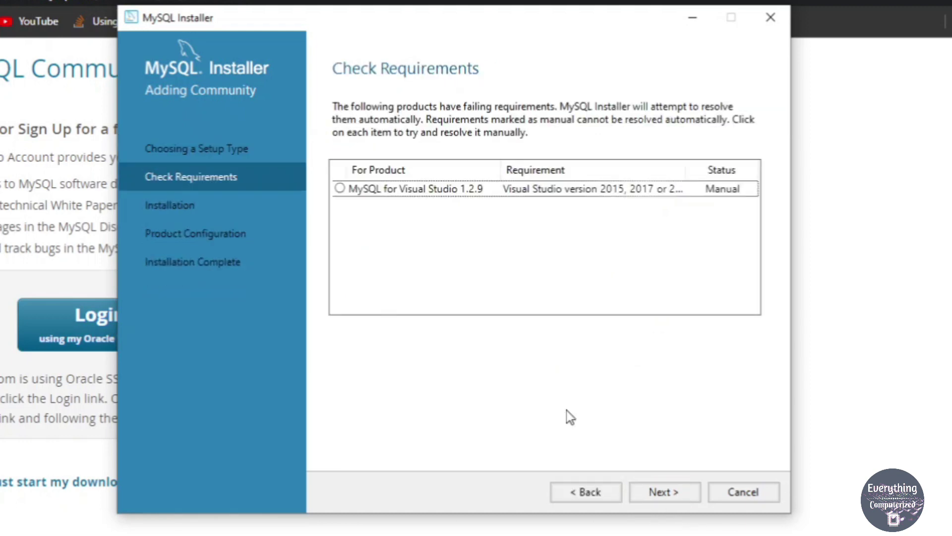
{"action": "left_click", "coordinate": [660, 498]}
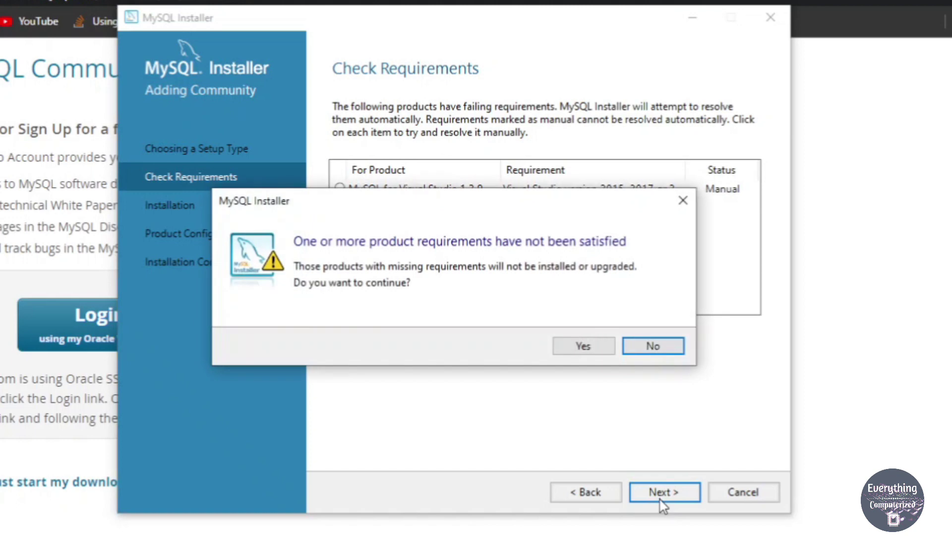
{"action": "left_click", "coordinate": [584, 347]}
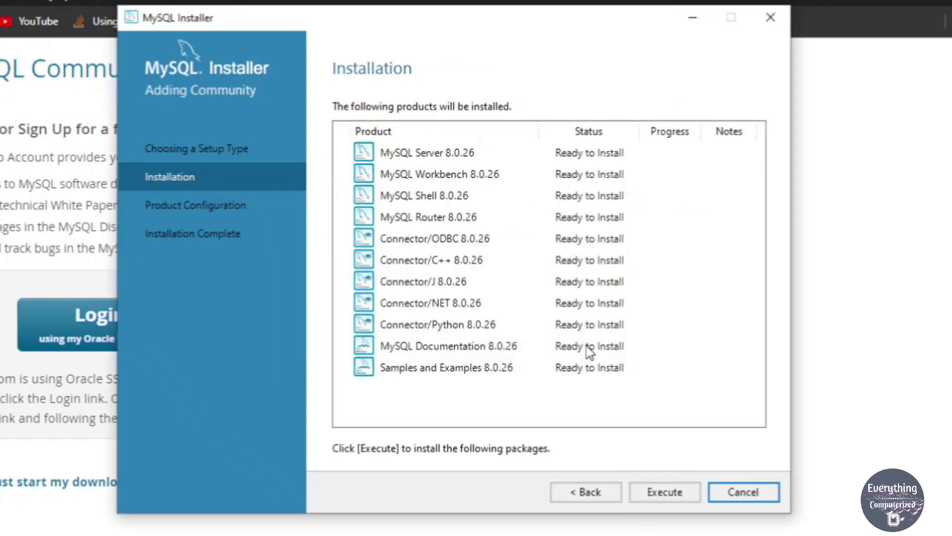
{"action": "left_click", "coordinate": [664, 493]}
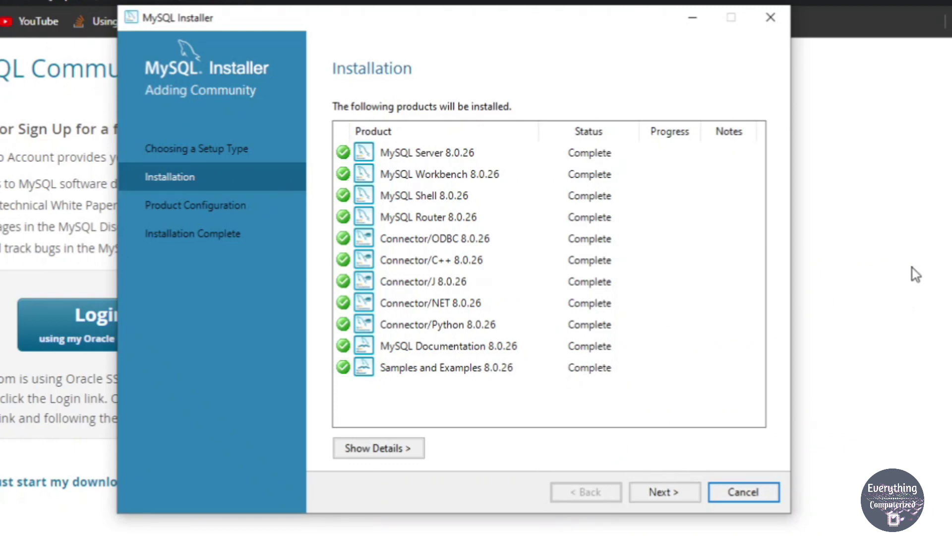
{"action": "left_click", "coordinate": [664, 493]}
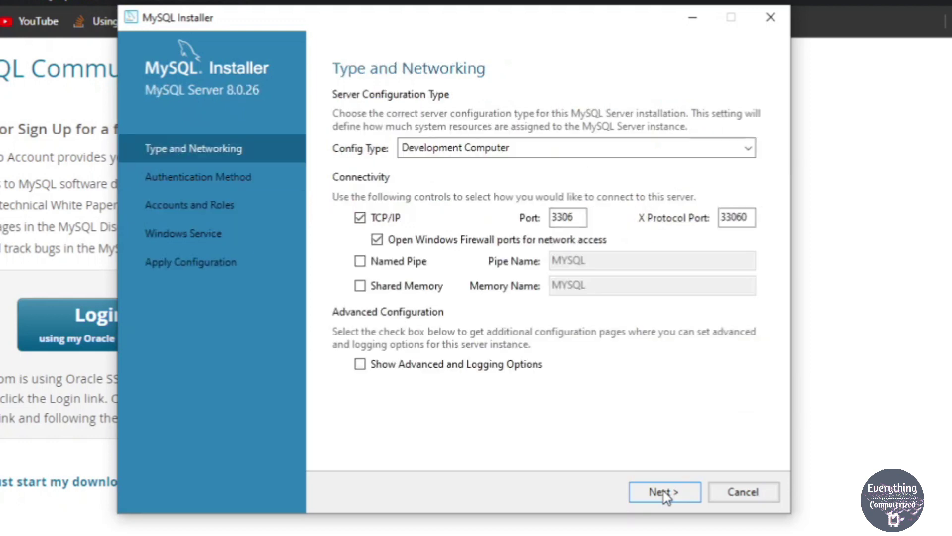
- Keep default networking and strong password encryption, and set and confirm the root password
{"action": "left_click", "coordinate": [665, 493]}
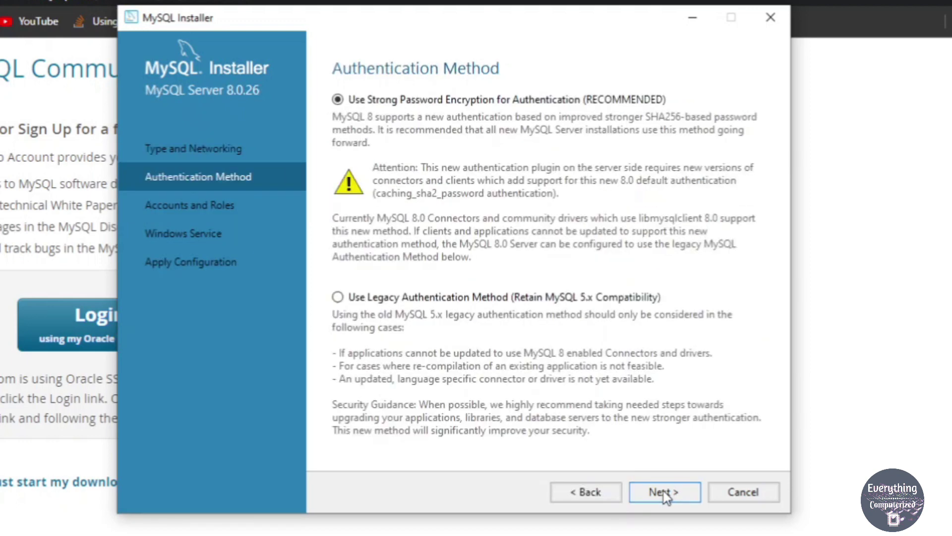
{"action": "left_click", "coordinate": [665, 492]}
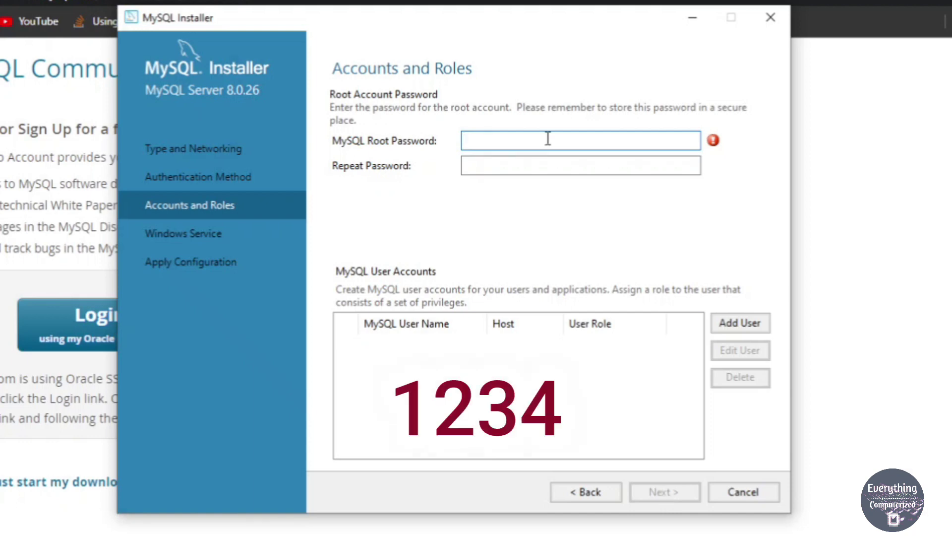
{"action": "type", "text": "1234"}
{"action": "left_click", "coordinate": [484, 167]}
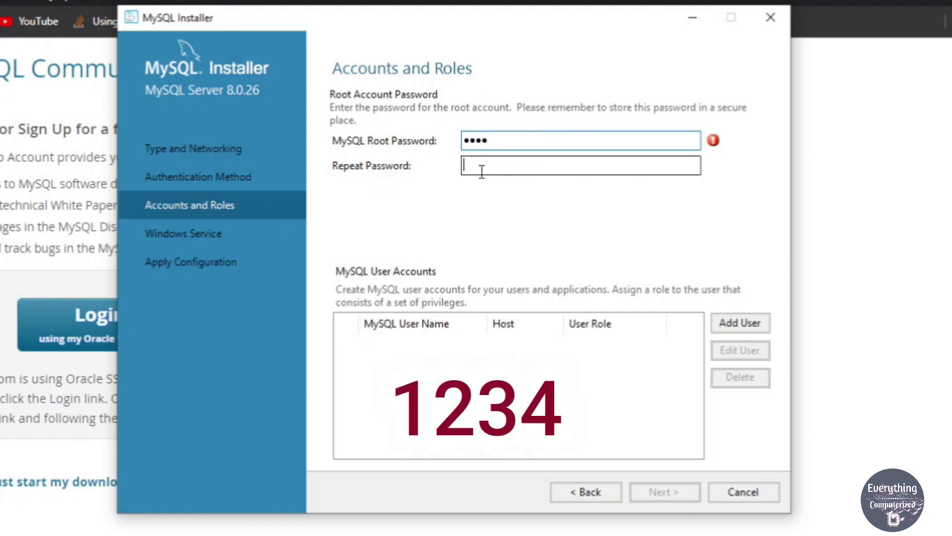
{"action": "type", "text": "1234"}
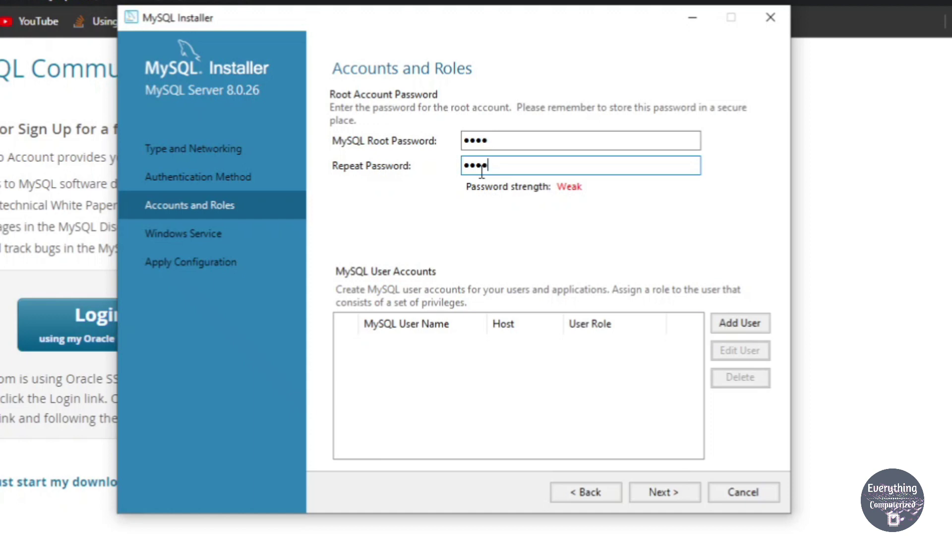
{"action": "left_click", "coordinate": [661, 492]}
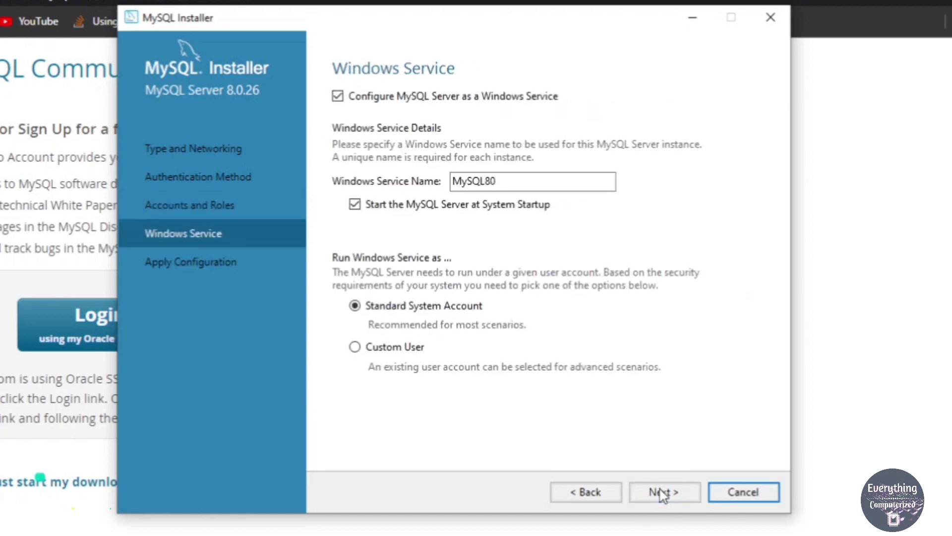
- Execute the MySQL Server 8.0.26 configuration steps and finish
{"action": "left_click", "coordinate": [661, 493]}
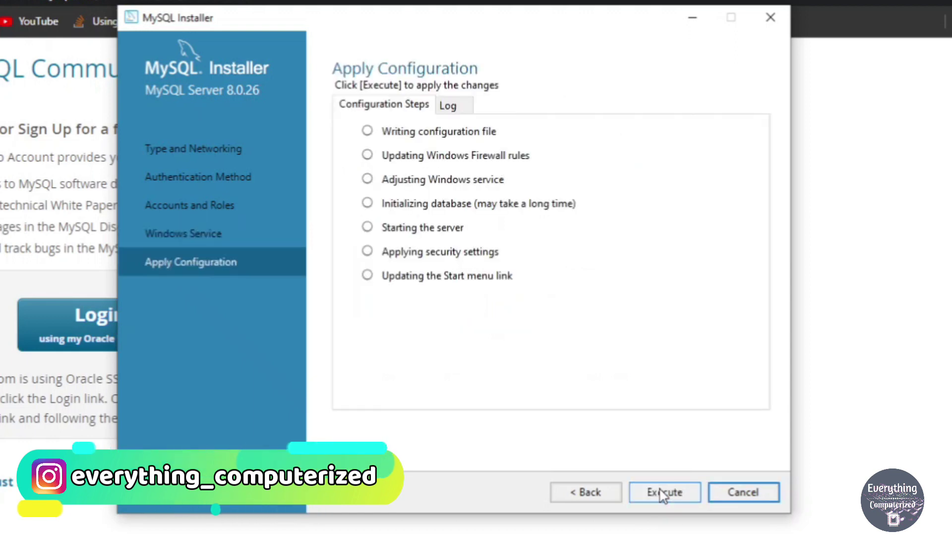
{"action": "left_click", "coordinate": [661, 492]}
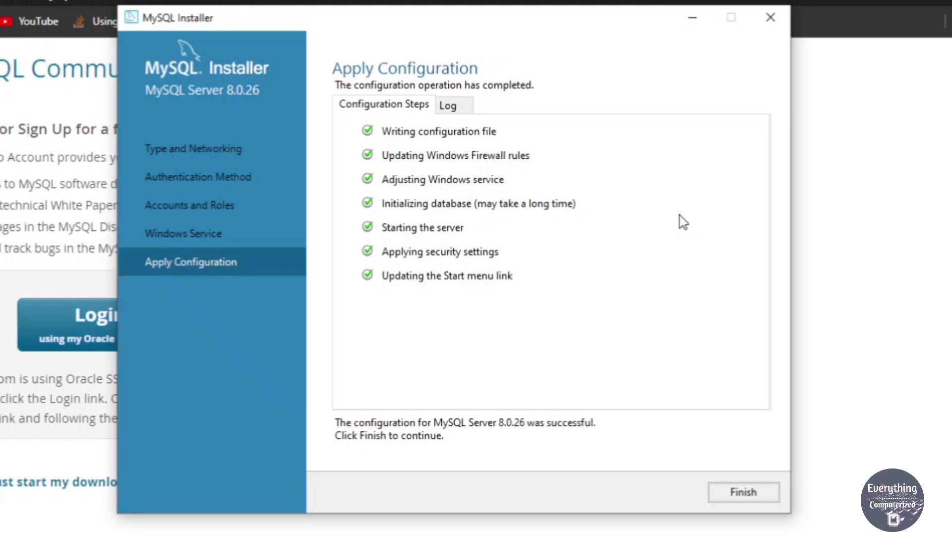
{"action": "left_click", "coordinate": [735, 493]}
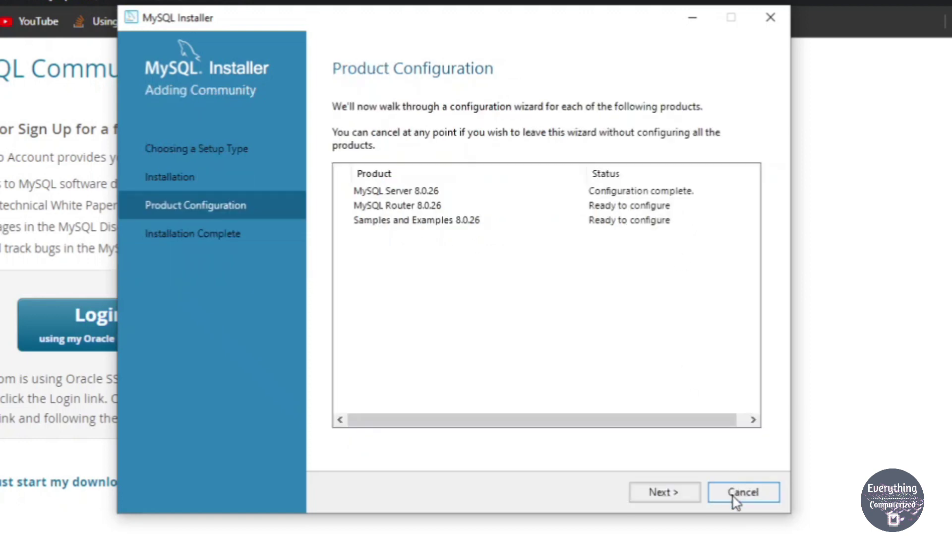
- Leave MySQL Router unconfigured and move on to Samples and Examples
{"action": "left_click", "coordinate": [684, 501]}
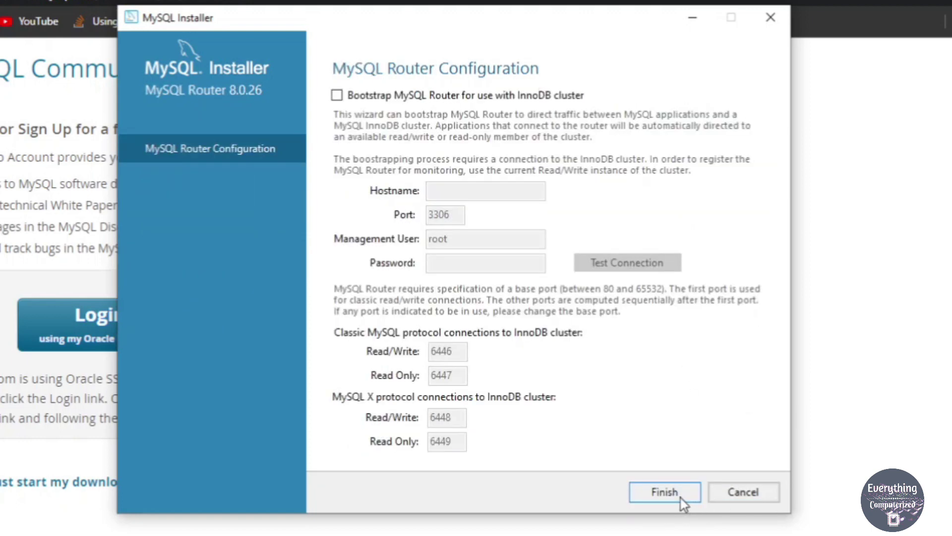
{"action": "left_click", "coordinate": [681, 498]}
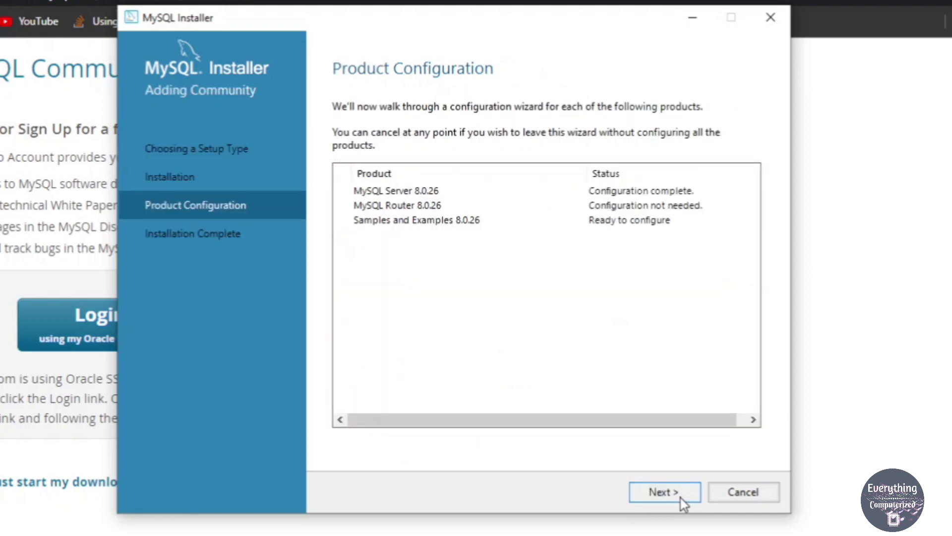
{"action": "left_click", "coordinate": [681, 498]}
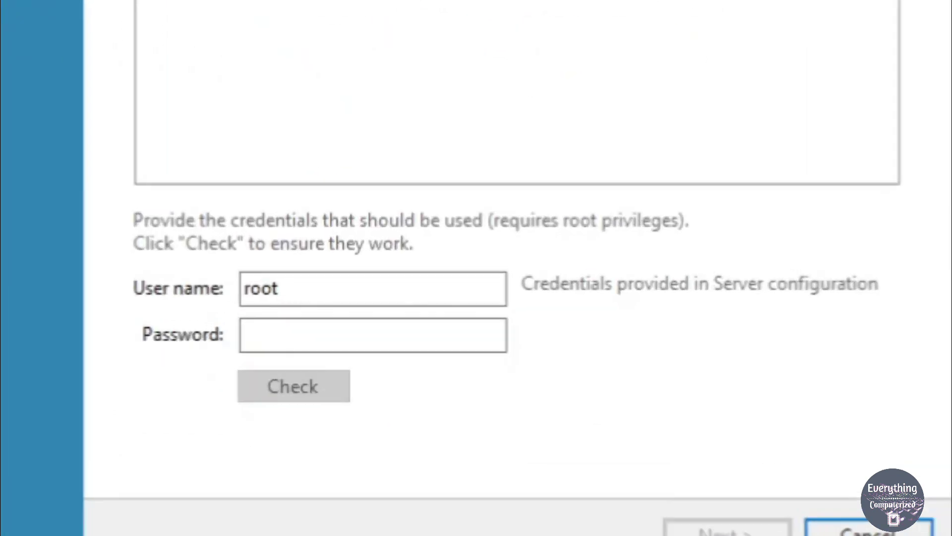
- Verify the root credentials, apply the Samples and Examples configuration, and reach Installation Complete
{"action": "left_click", "coordinate": [338, 311]}
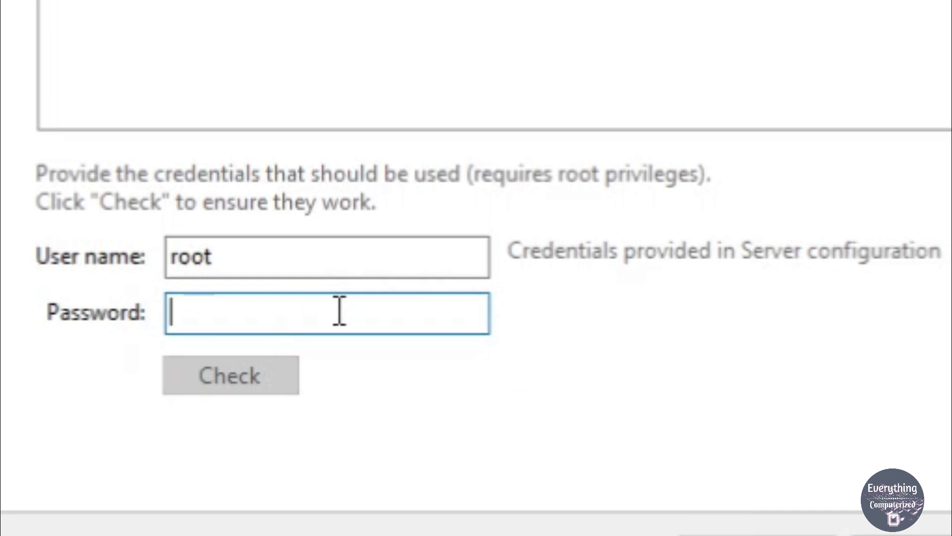
{"action": "type", "text": "root"}
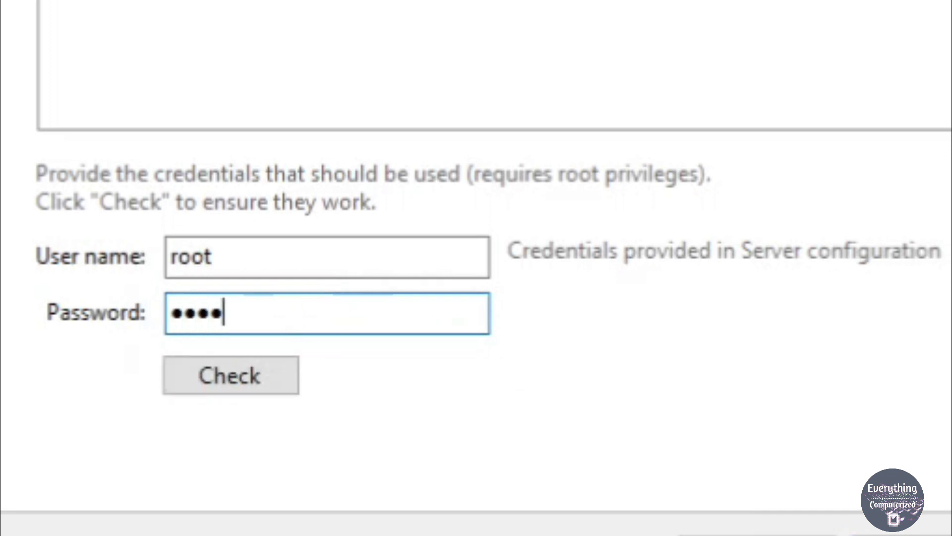
{"action": "left_click", "coordinate": [240, 384]}
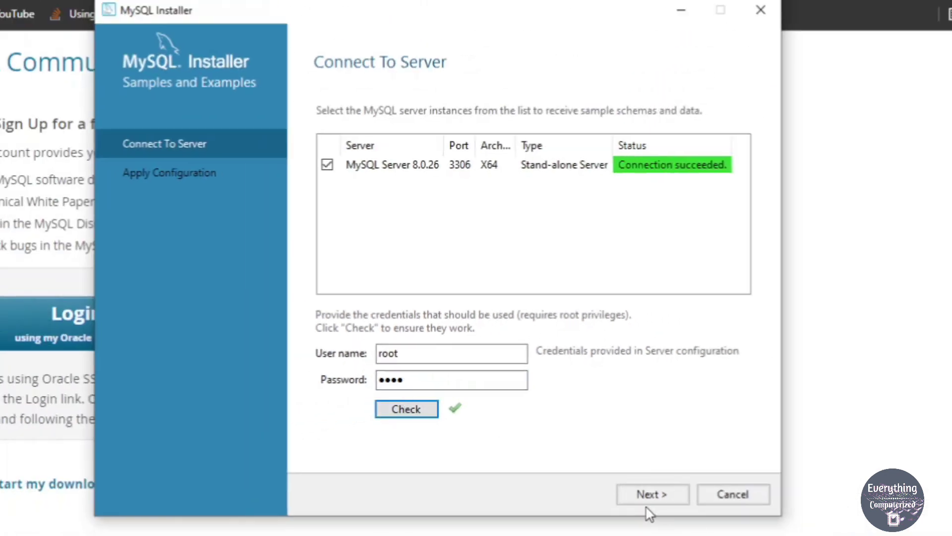
{"action": "left_click", "coordinate": [664, 496]}
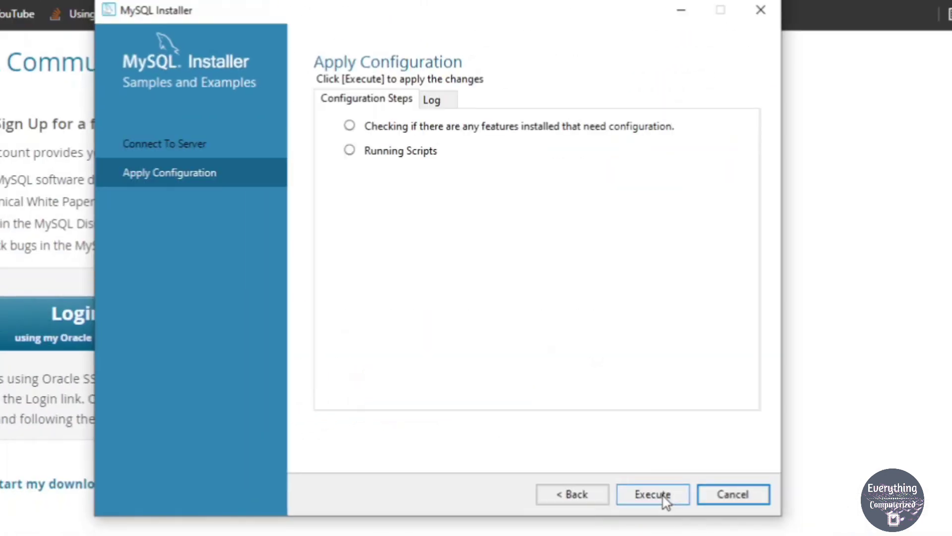
{"action": "left_click", "coordinate": [653, 494]}
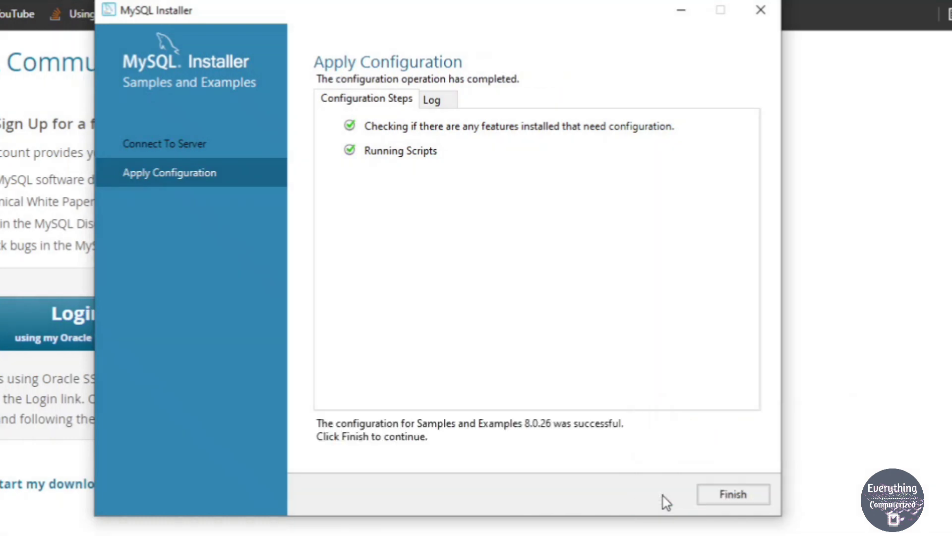
{"action": "left_click", "coordinate": [756, 496]}
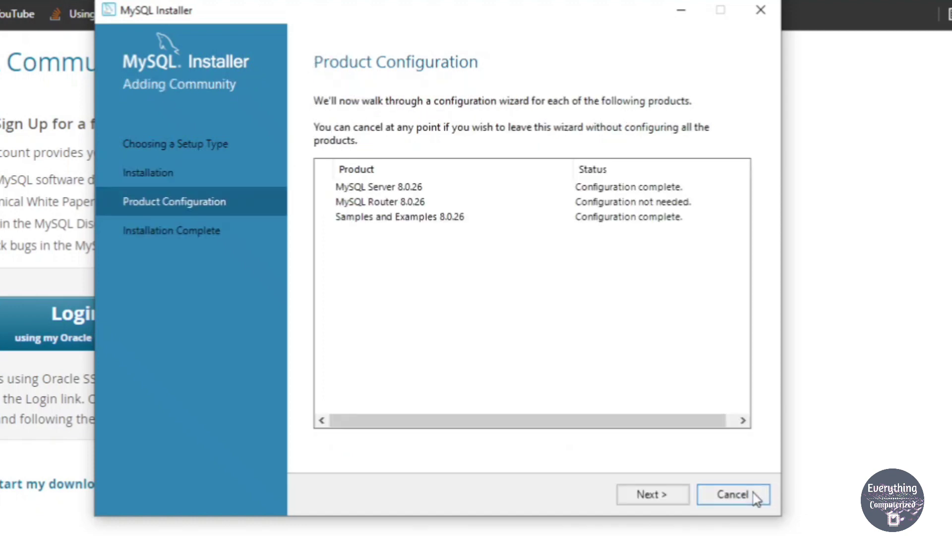
{"action": "left_click", "coordinate": [661, 495]}
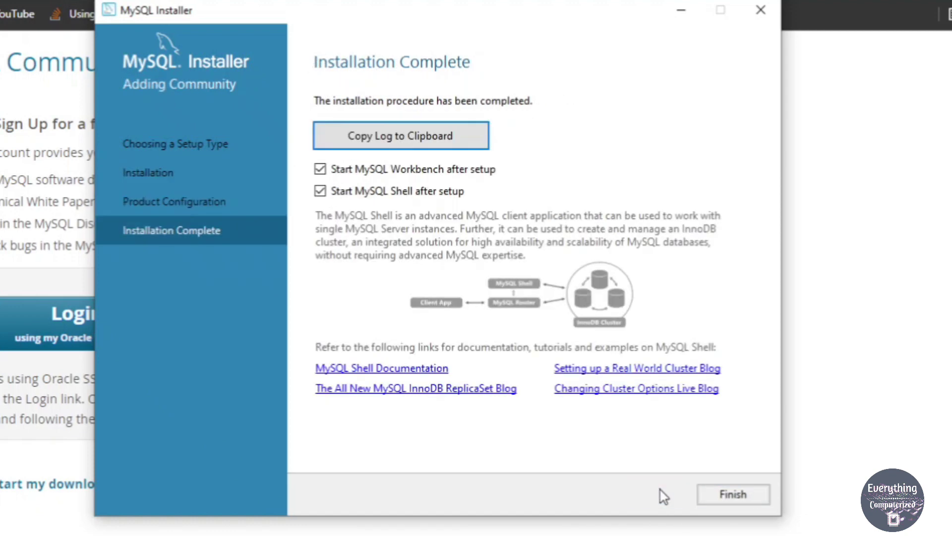
- Finish the installer and close MySQL Workbench, MySQL Shell and the Chrome window
{"action": "left_click", "coordinate": [739, 494]}
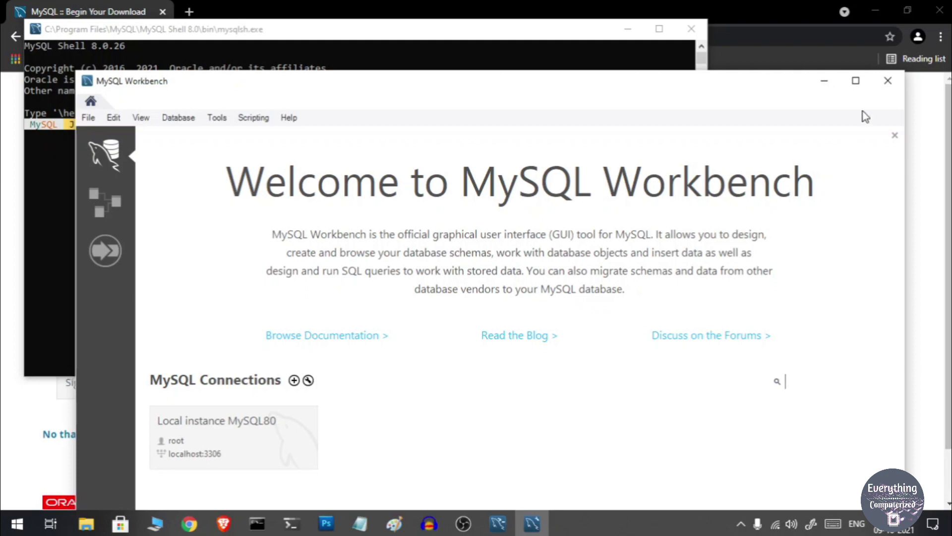
{"action": "left_click", "coordinate": [888, 80]}
{"action": "left_click", "coordinate": [690, 29]}
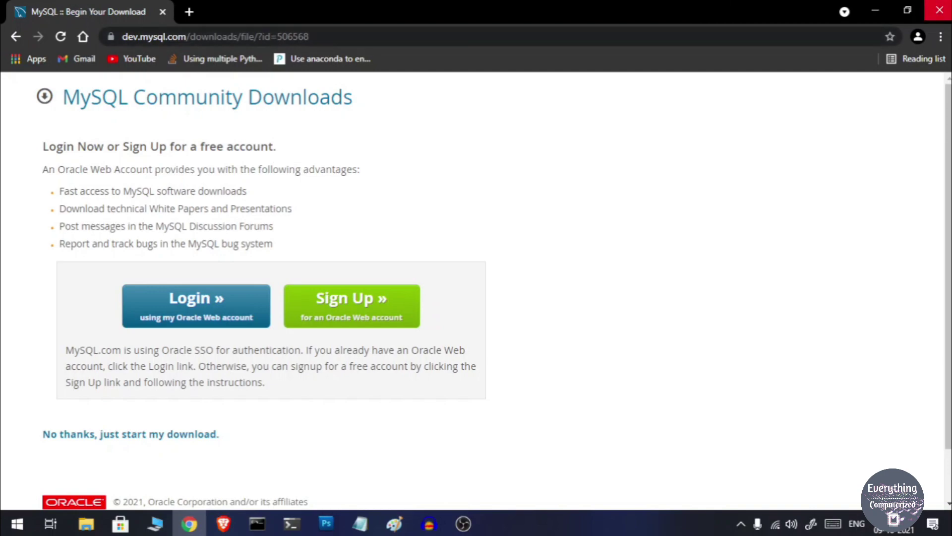
{"action": "left_click", "coordinate": [940, 10]}
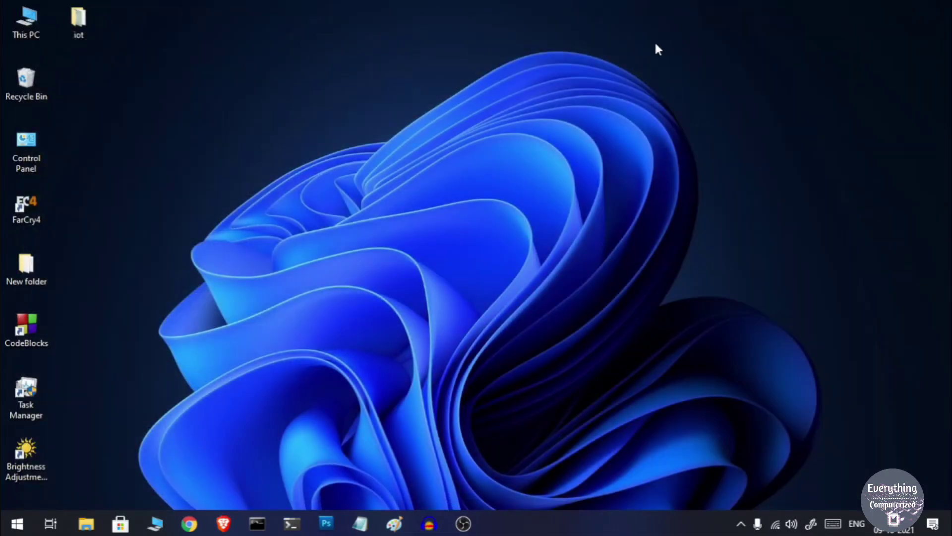
- Refresh the desktop, then launch MySQL 8.0 Command Line Client from Start's Recently added
{"action": "right_click", "coordinate": [654, 40]}
{"action": "left_click", "coordinate": [689, 84]}
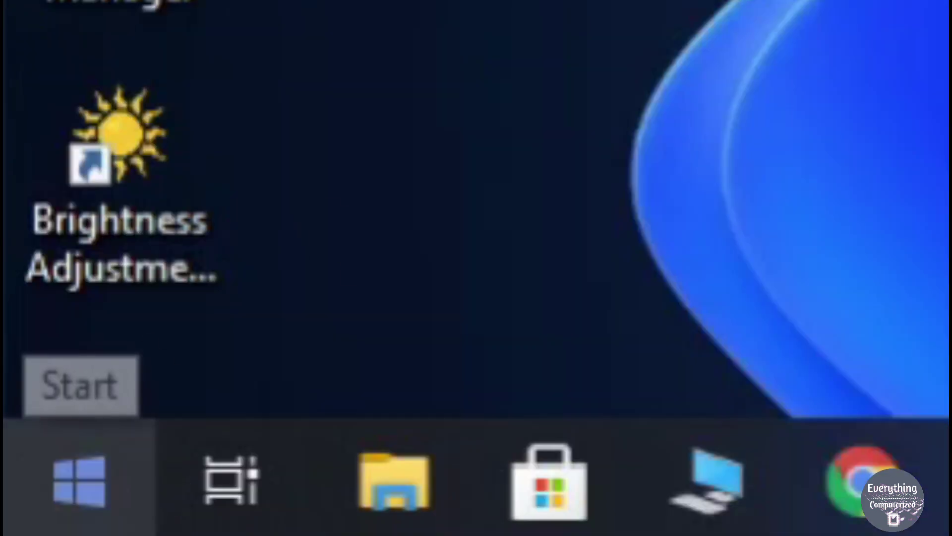
{"action": "left_click", "coordinate": [79, 479]}
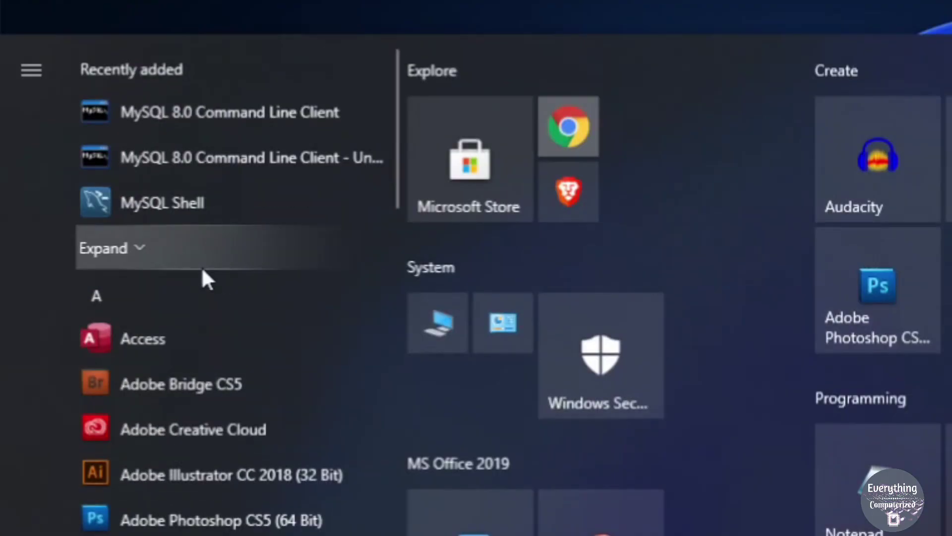
{"action": "left_click", "coordinate": [249, 122]}
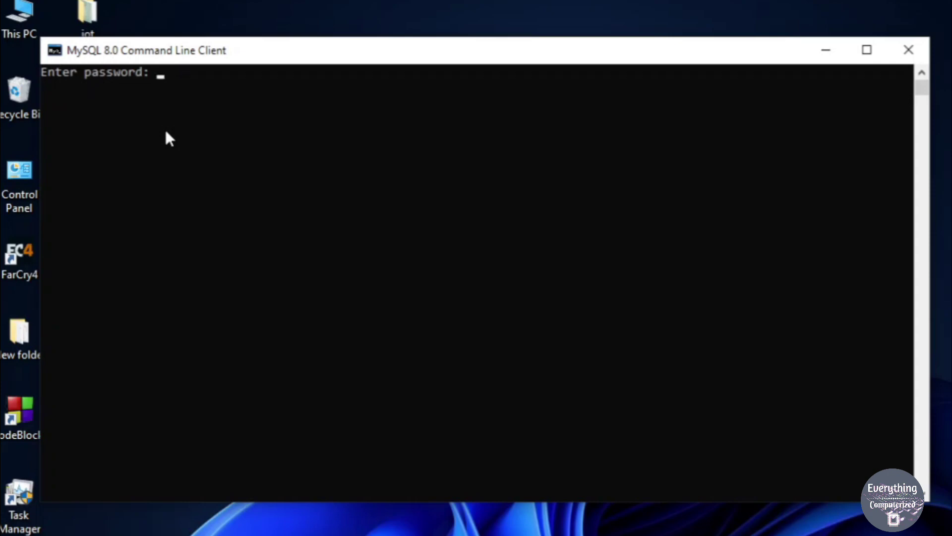
- Enter the root password to log in to the MySQL 8.0.26 server
{"action": "type", "text": "****"}
{"action": "key", "text": "Return"}
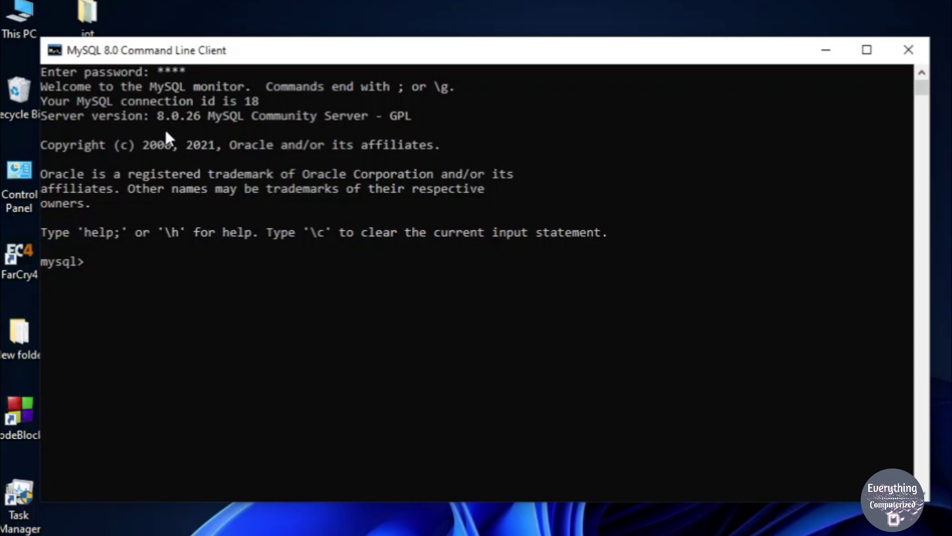